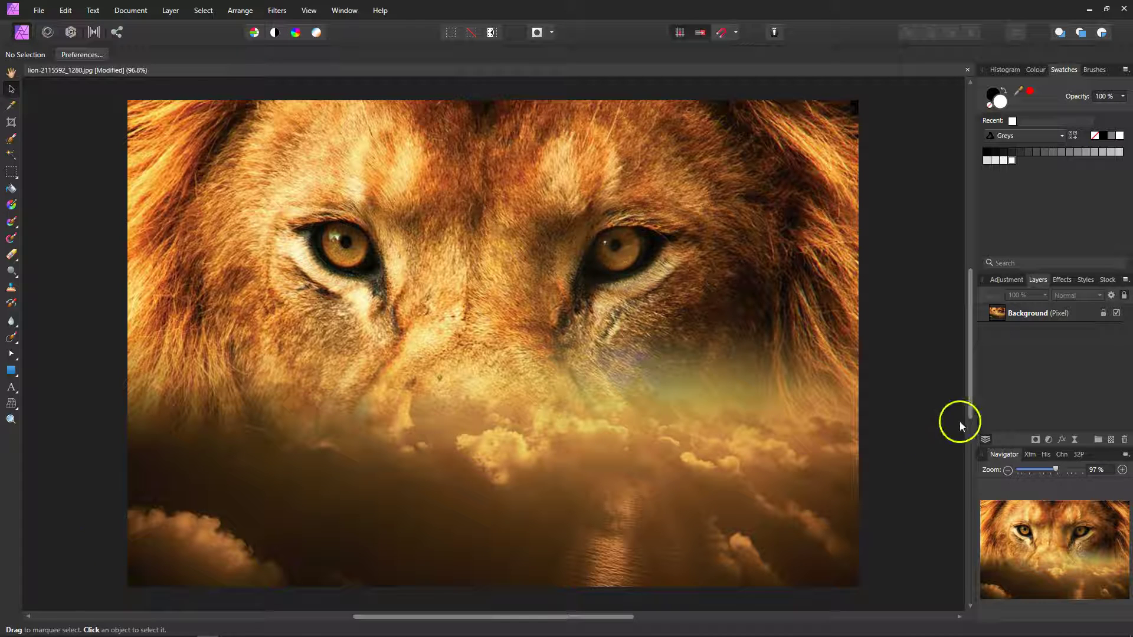
# Step: Add a Curves adjustment and bend the master curve upward to brighten the lion photo
pyautogui.click(1026, 416)
pyautogui.click(1049, 439)
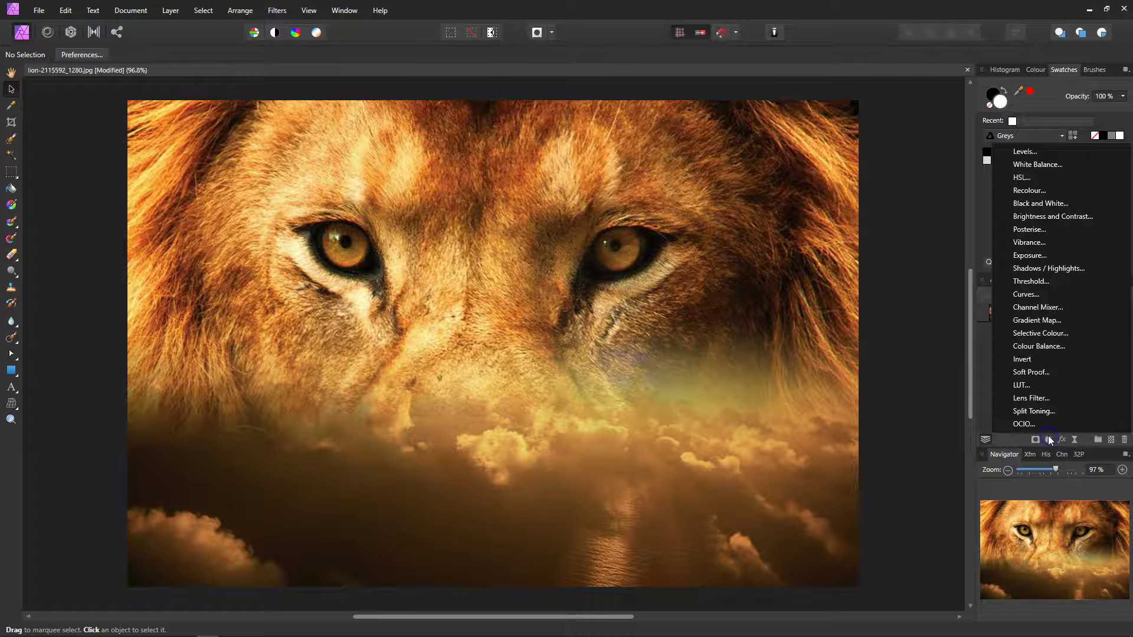
pyautogui.click(1017, 298)
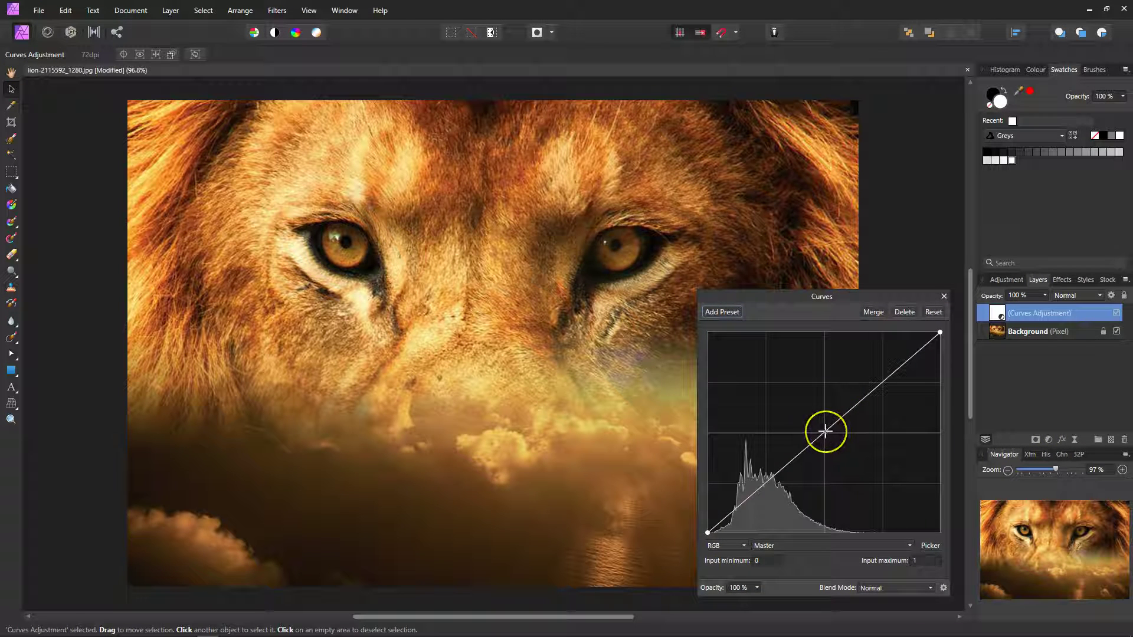
pyautogui.moveTo(826, 433); pyautogui.dragTo(798, 396)
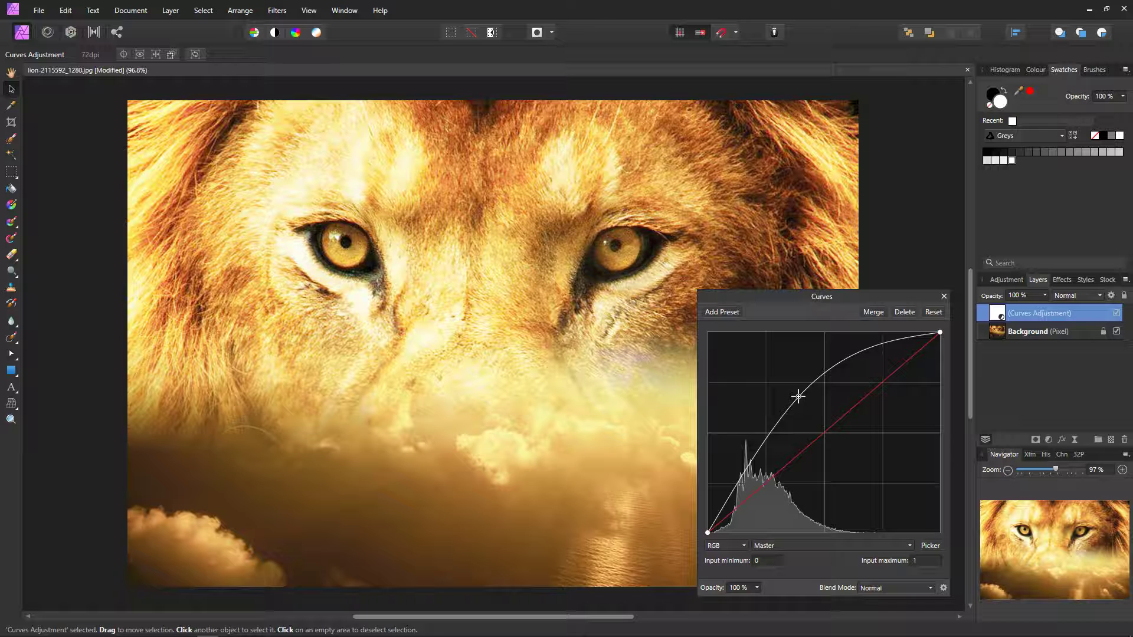
pyautogui.click(942, 296)
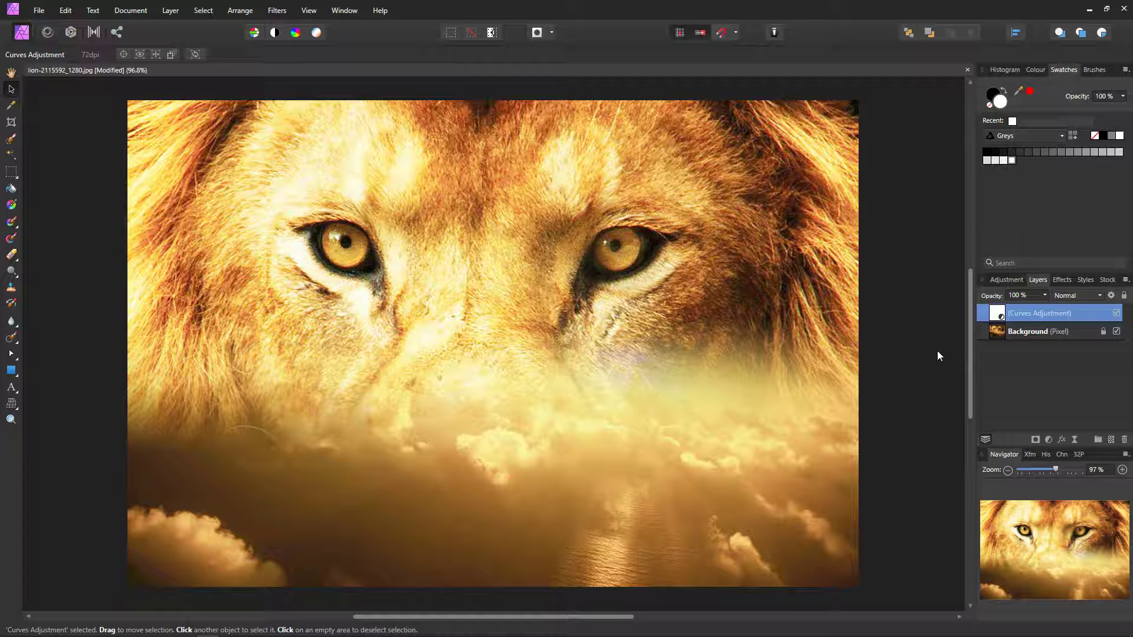
# Step: Group the Curves adjustment with Ctrl+G and give the group a black mask
pyautogui.hotkey('ctrl', 'g')
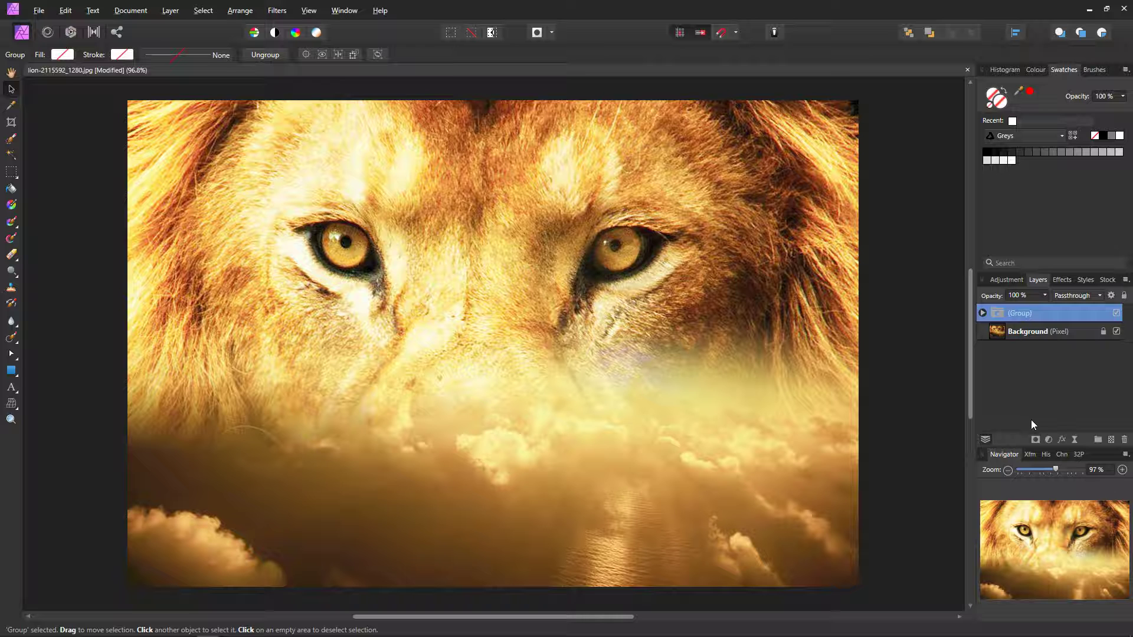
pyautogui.click(1035, 439)
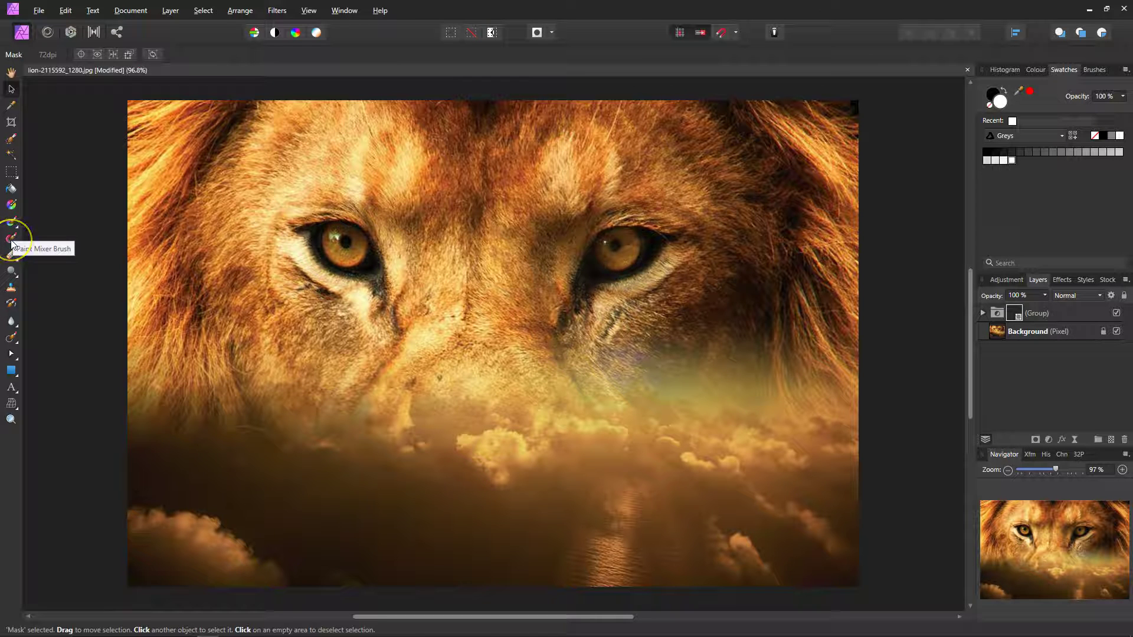
# Step: Brush white onto the mask over the left and right irises, undoing the stray forehead stroke
pyautogui.press('b')
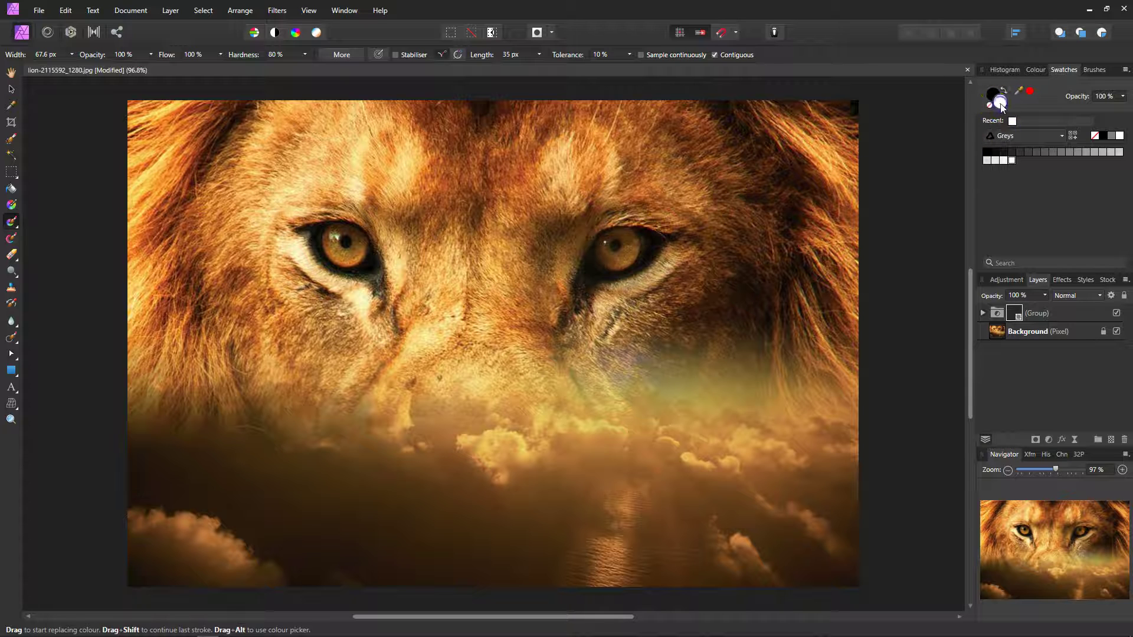
pyautogui.click(691, 195)
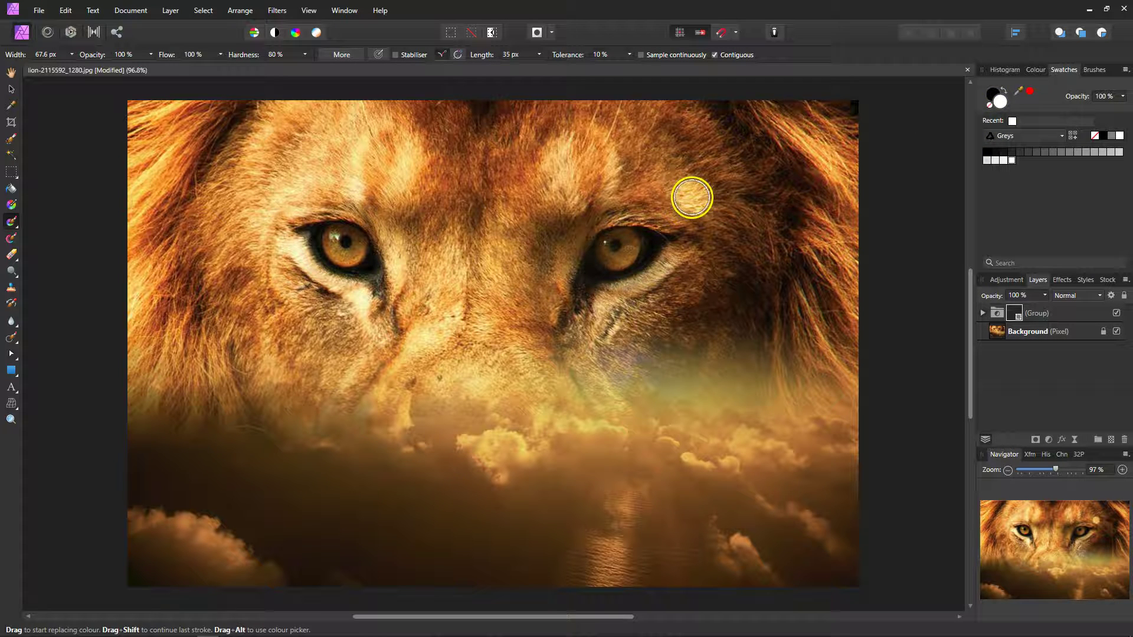
pyautogui.moveTo(475, 192); pyautogui.dragTo(469, 230)
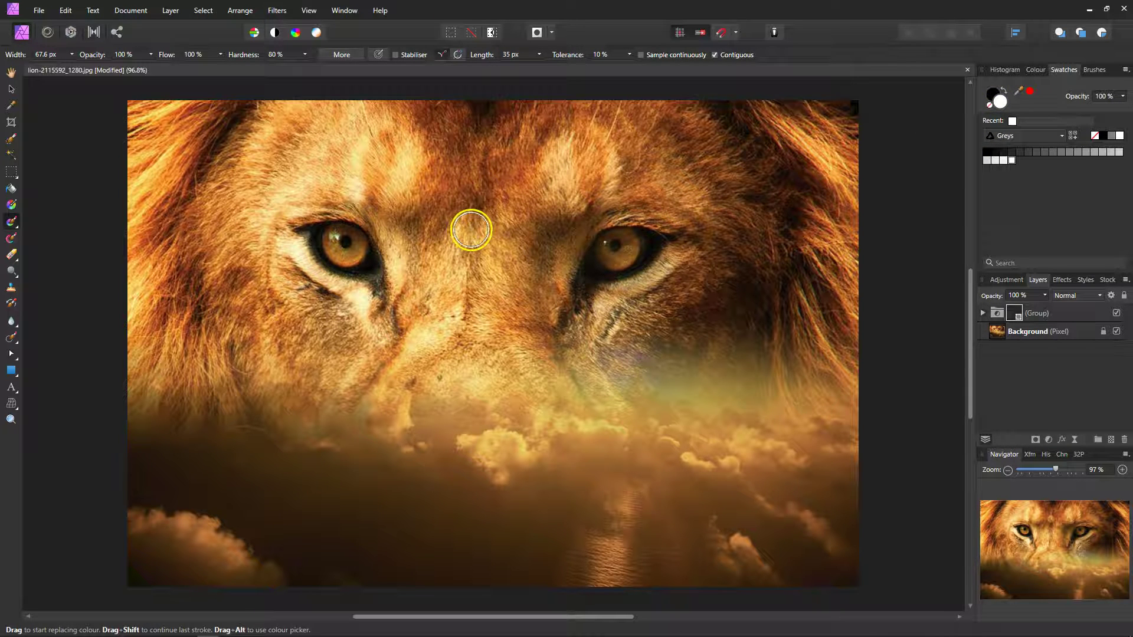
pyautogui.hotkey('ctrl', 'z')
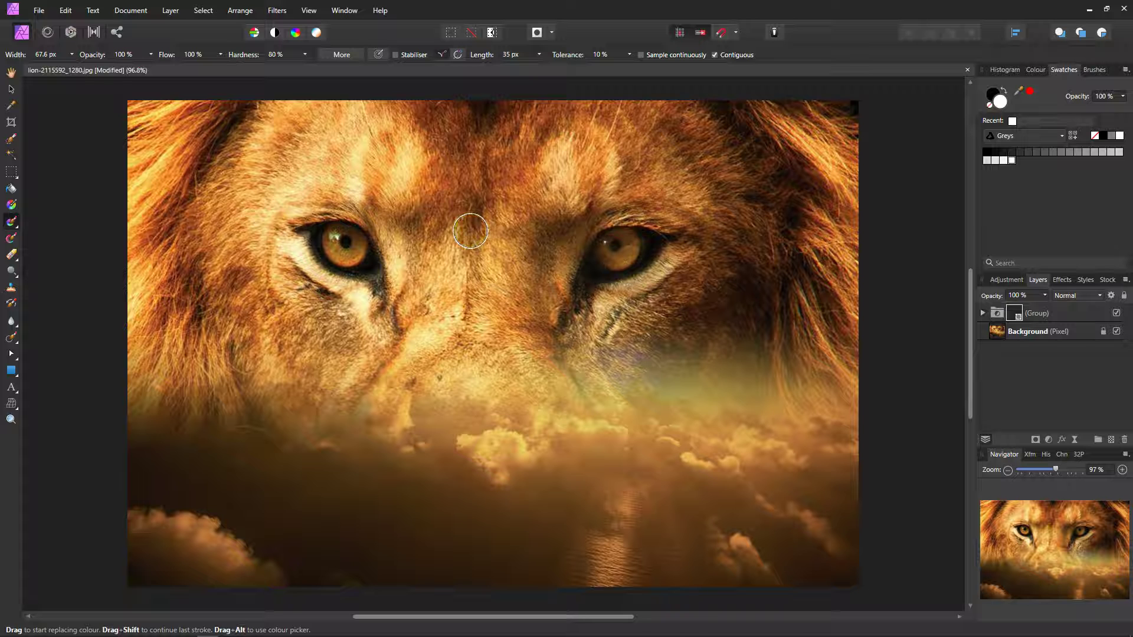
pyautogui.moveTo(354, 242)
pyautogui.mouseDown()
pyautogui.moveTo(338, 242)
pyautogui.moveTo(351, 243)
pyautogui.mouseUp()
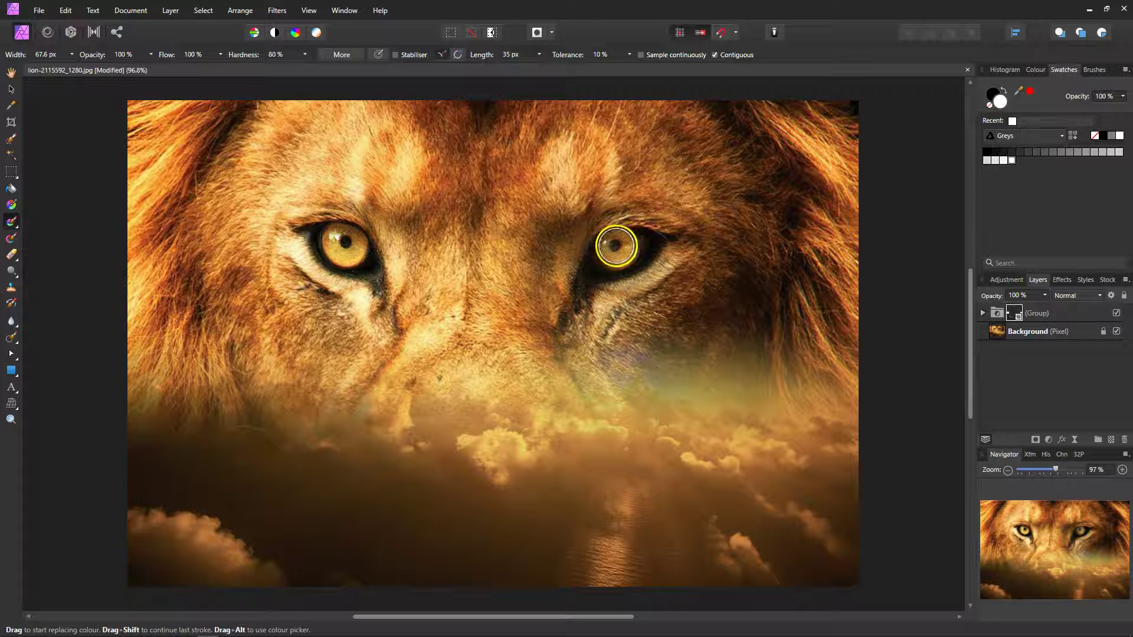
pyautogui.moveTo(616, 245)
pyautogui.mouseDown()
pyautogui.moveTo(628, 255)
pyautogui.moveTo(617, 254)
pyautogui.mouseUp()
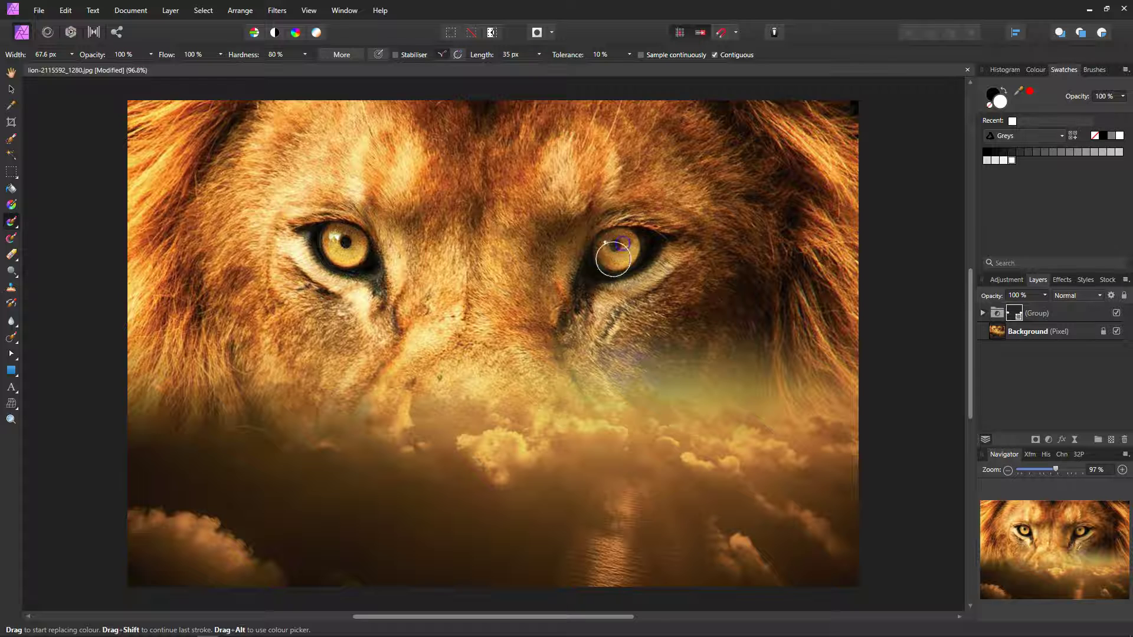
# Step: Add an HSL Shift adjustment with hue nudged to -3.6°, then expand the group
pyautogui.click(1050, 441)
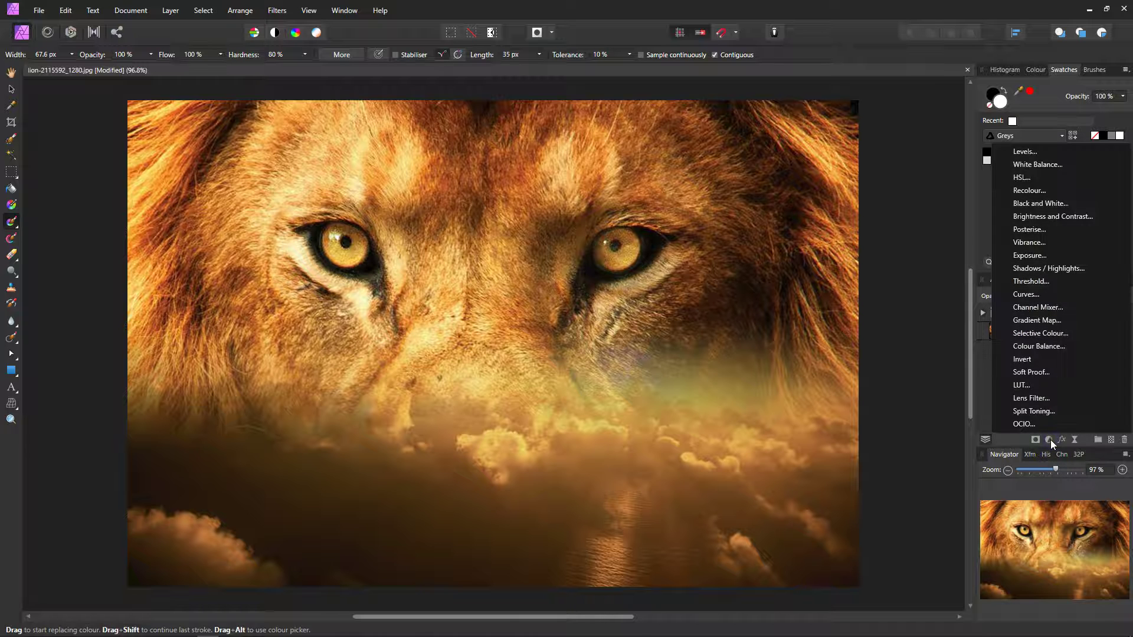
pyautogui.click(1027, 180)
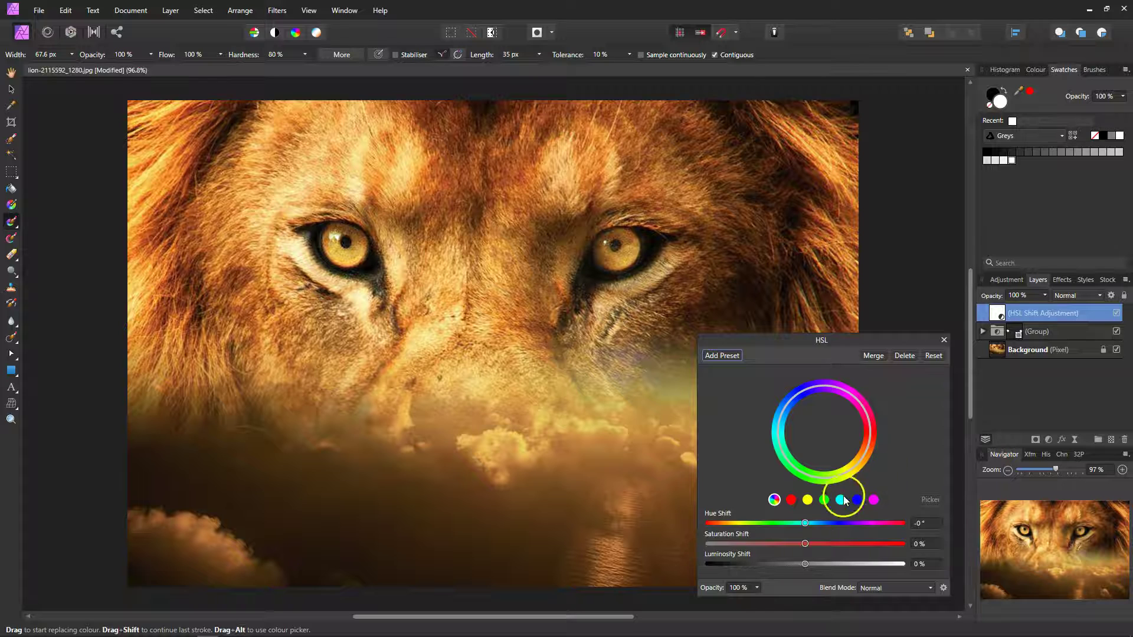
pyautogui.moveTo(805, 527)
pyautogui.mouseDown()
pyautogui.moveTo(832, 524)
pyautogui.moveTo(802, 523)
pyautogui.mouseUp()
pyautogui.click(983, 331)
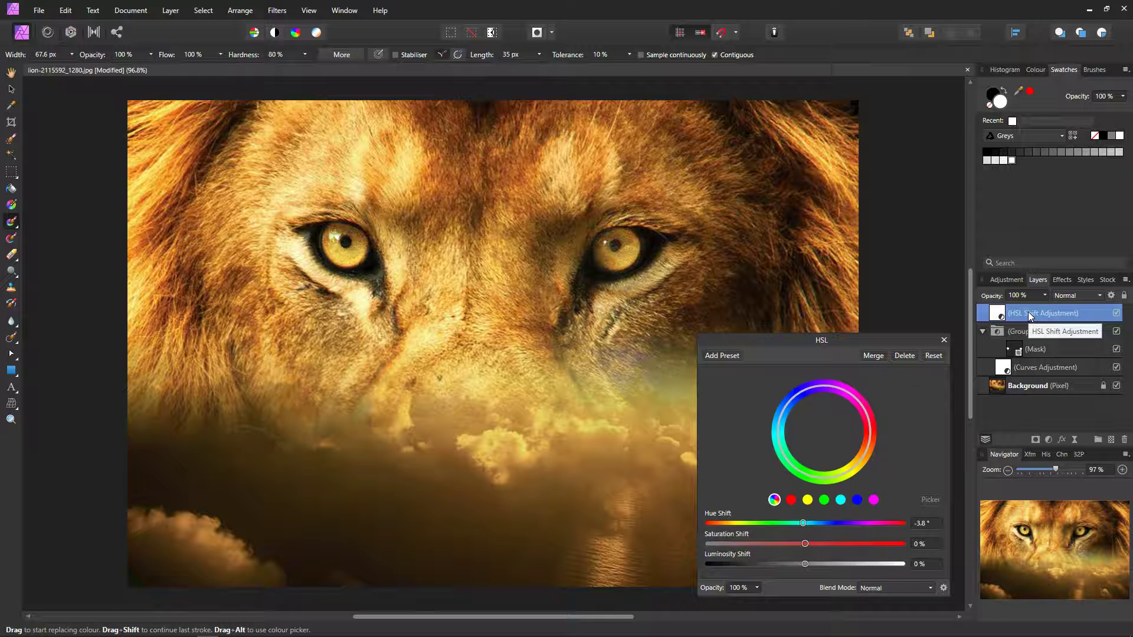
# Step: Move HSL Shift into the group between Mask and Curves; set hue 109° and saturation 25%
pyautogui.moveTo(1029, 316); pyautogui.dragTo(1030, 361)
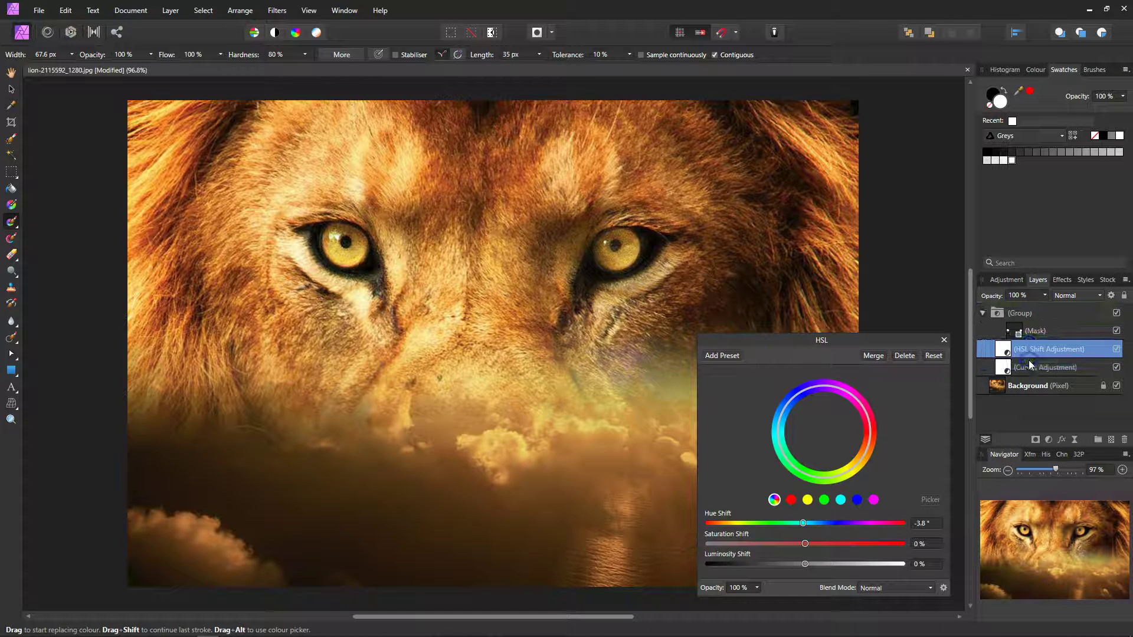
pyautogui.click(996, 524)
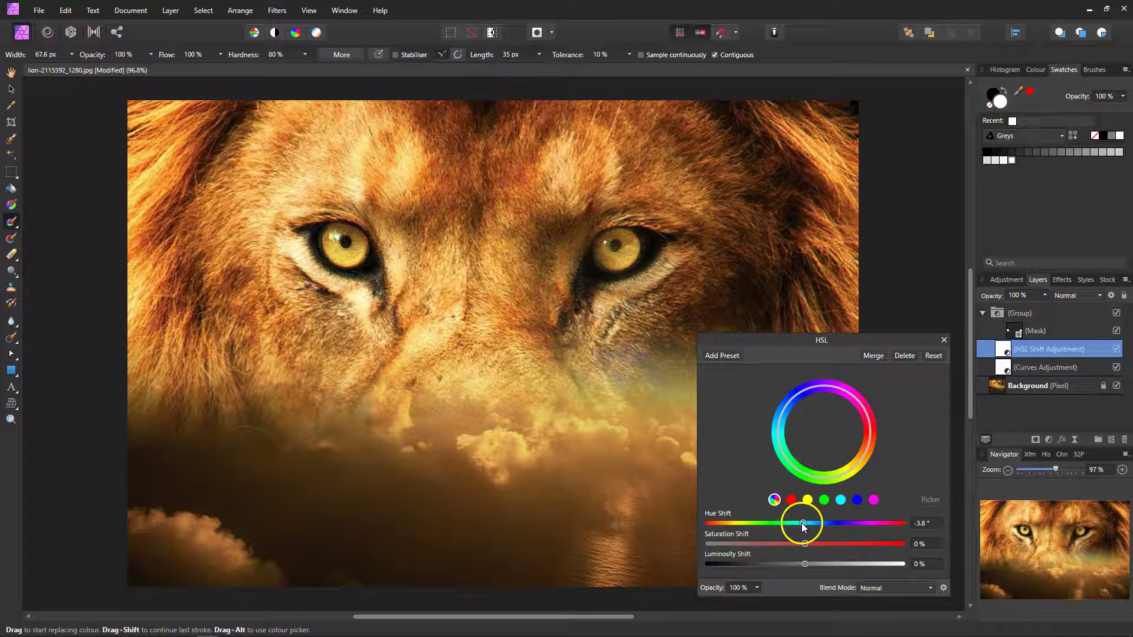
pyautogui.moveTo(803, 527); pyautogui.dragTo(864, 526)
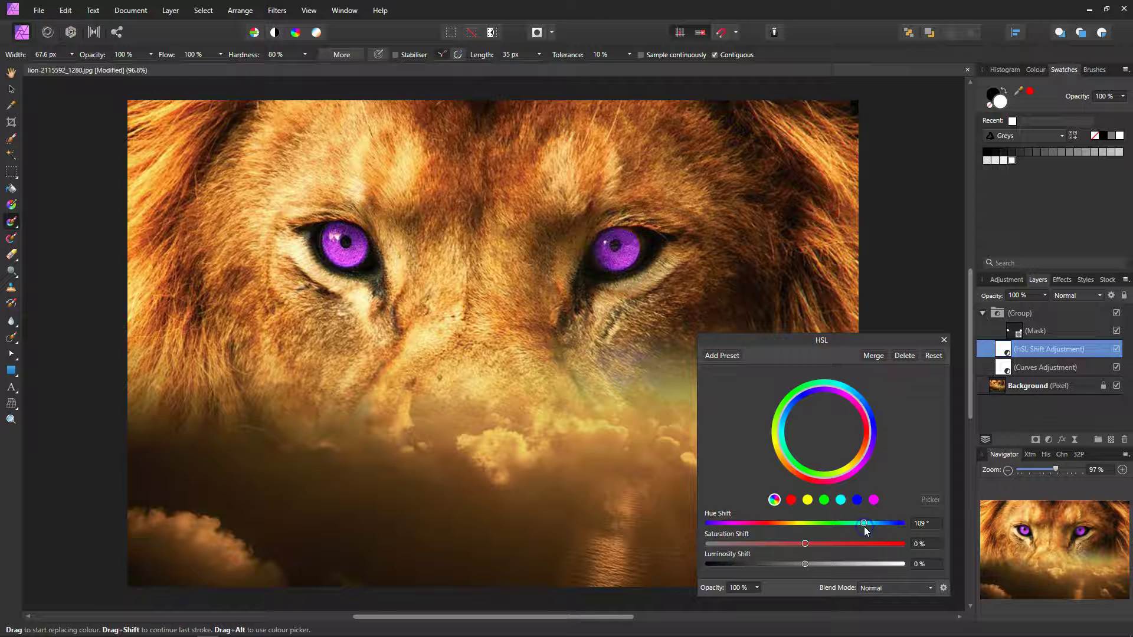
pyautogui.click(866, 564)
pyautogui.moveTo(805, 544); pyautogui.dragTo(828, 544)
pyautogui.moveTo(835, 544)
pyautogui.mouseDown()
pyautogui.moveTo(696, 543)
pyautogui.moveTo(827, 545)
pyautogui.mouseUp()
pyautogui.click(943, 339)
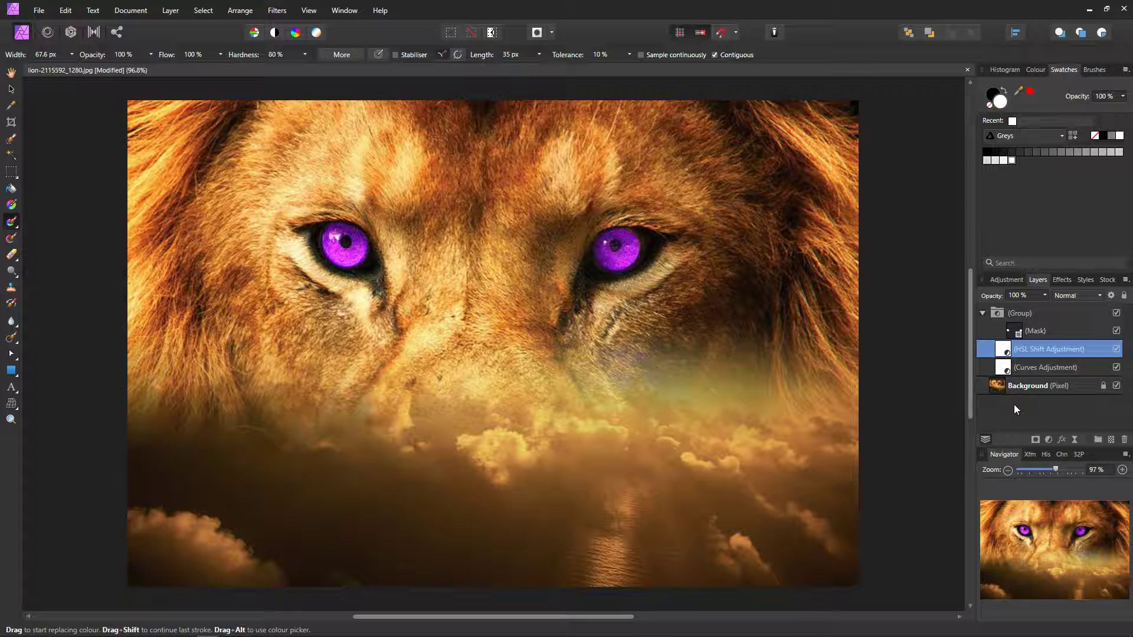
# Step: Pull the Curves adjustment's middle point down-right so the purple eyes brighten more gently
pyautogui.moveTo(1002, 352)
pyautogui.mouseDown()
pyautogui.moveTo(995, 372)
pyautogui.moveTo(1007, 369)
pyautogui.mouseUp()
pyautogui.doubleClick(1007, 370)
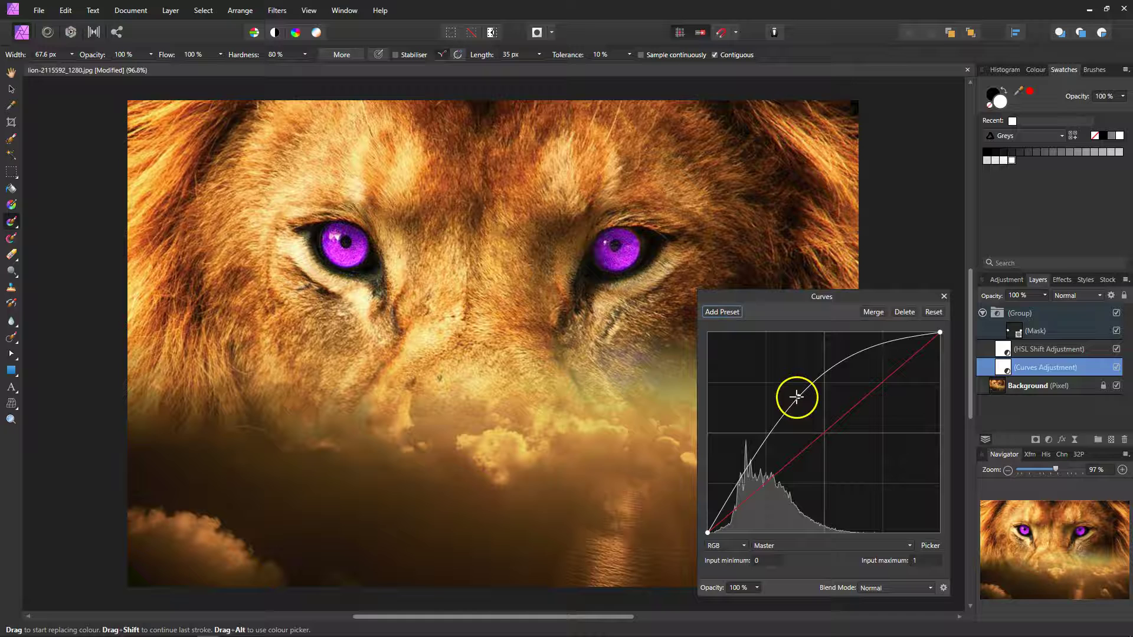
pyautogui.moveTo(798, 399); pyautogui.dragTo(809, 419)
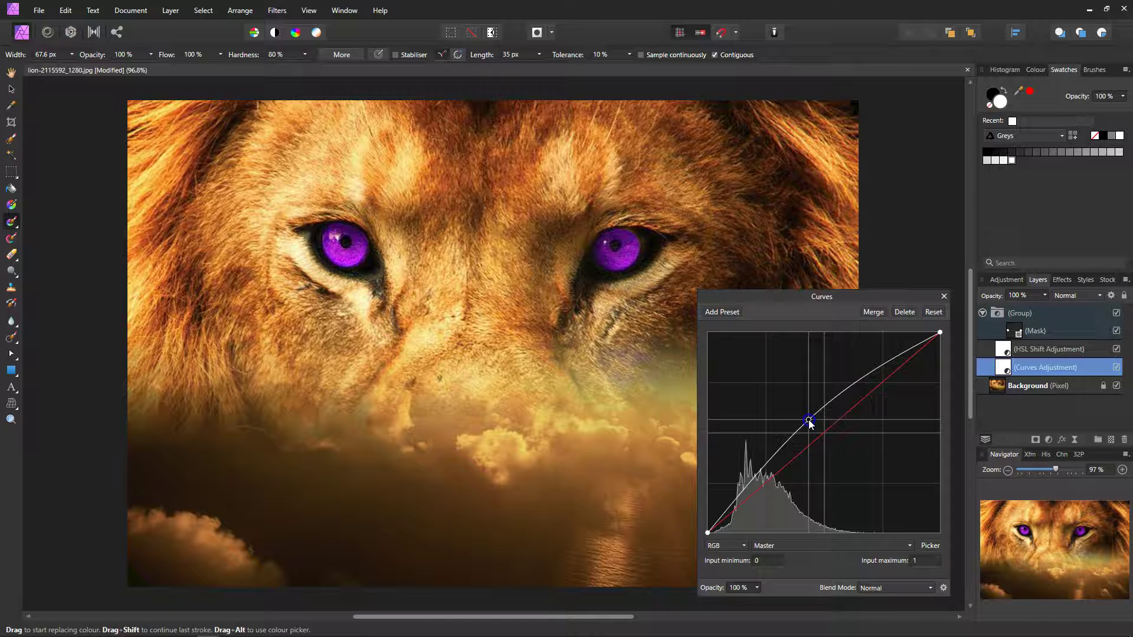
pyautogui.click(944, 296)
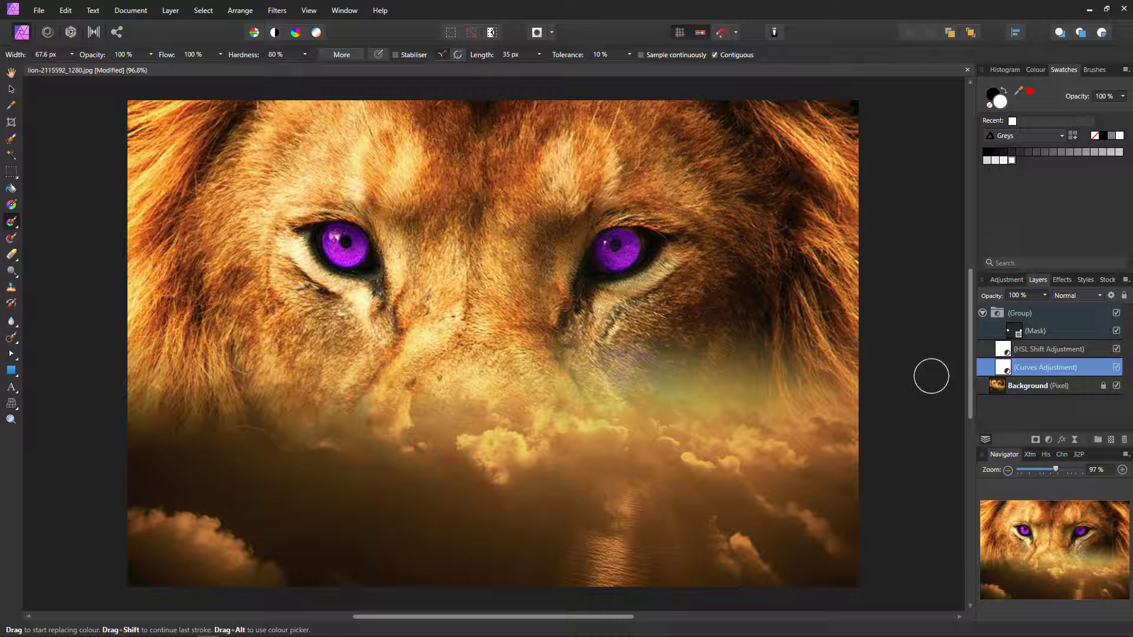
# Step: Collapse the group so the Layers panel lists only the Group and Background
pyautogui.click(983, 313)
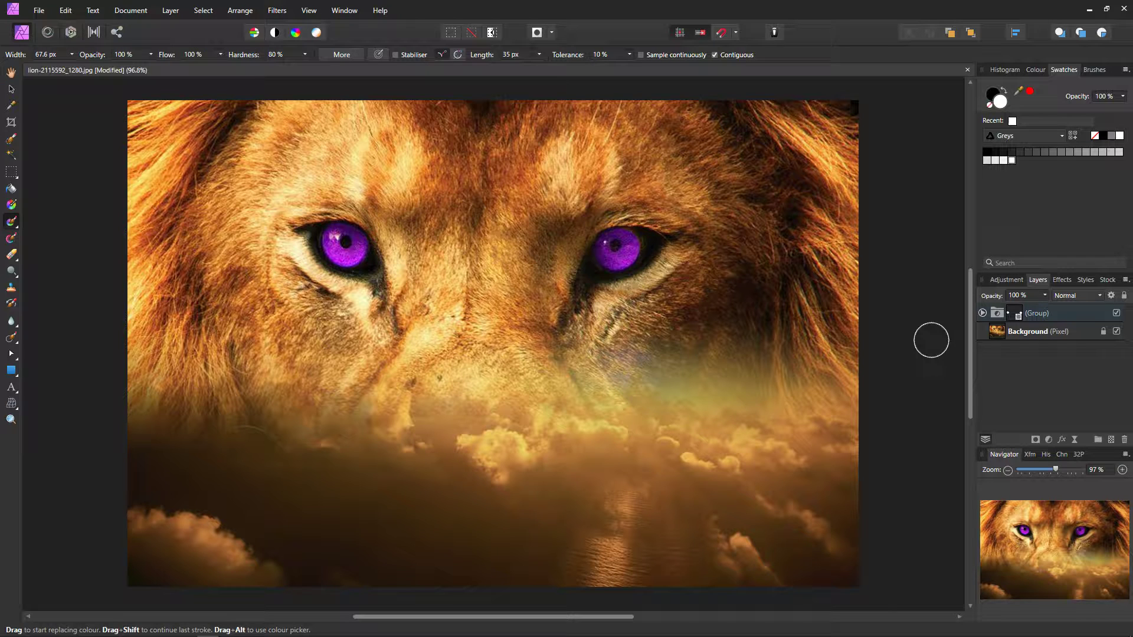
pyautogui.moveTo(240, 561)
pyautogui.mouseDown()
pyautogui.moveTo(72, 571)
pyautogui.moveTo(53, 590)
pyautogui.mouseUp()
pyautogui.click(24, 608)
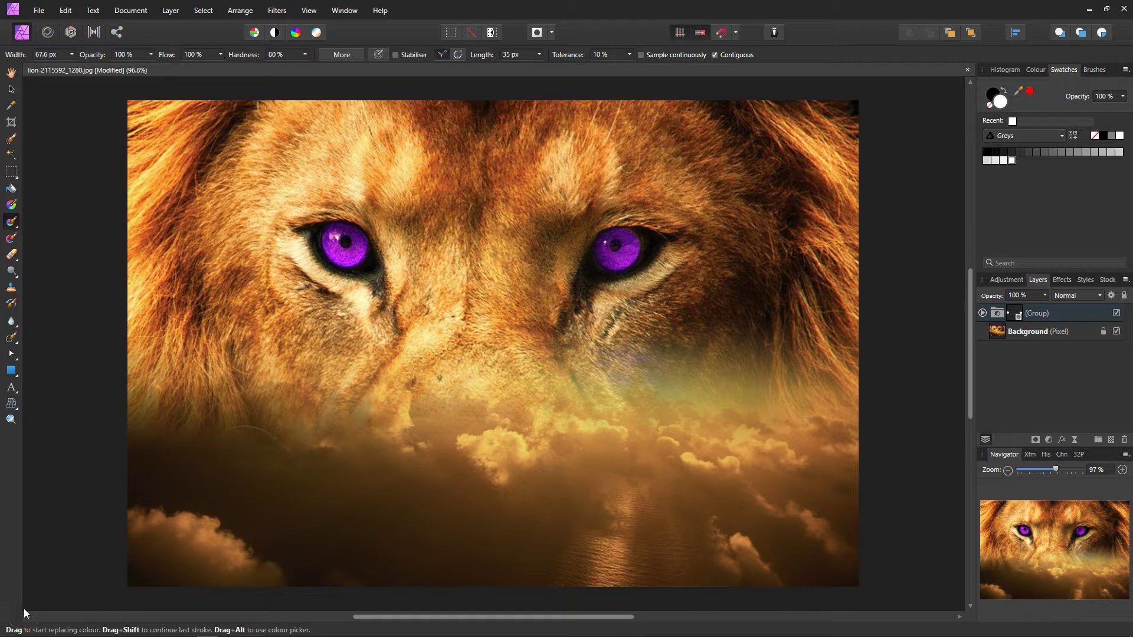